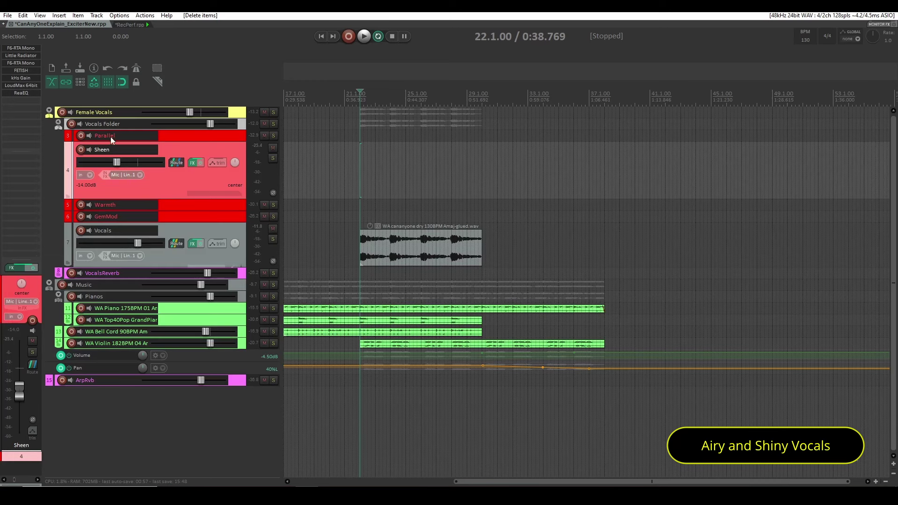
Step: Bypass all seven effects on the Sheen track and solo the track
left_click(23, 48, "ctrl")
left_click(21, 55, "ctrl")
left_click(22, 63, "ctrl")
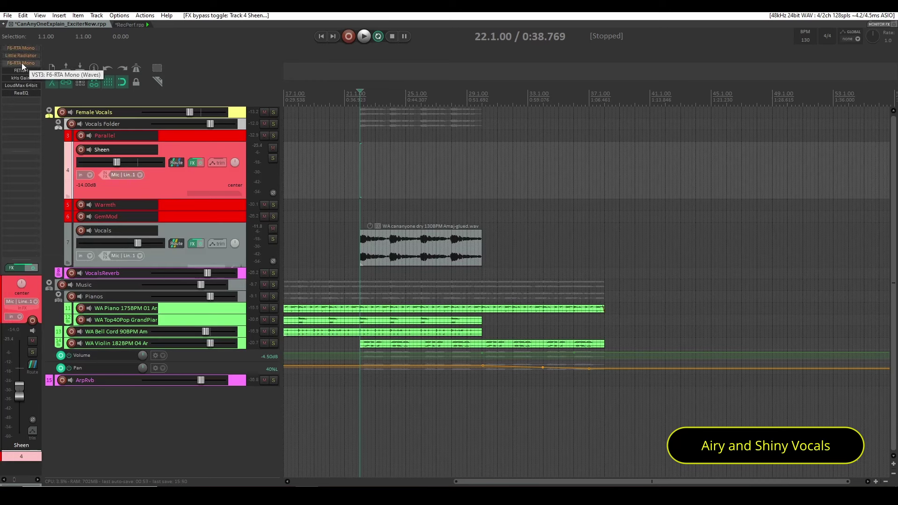
left_click(21, 70, "ctrl")
left_click(21, 77, "ctrl")
left_click(21, 85, "ctrl")
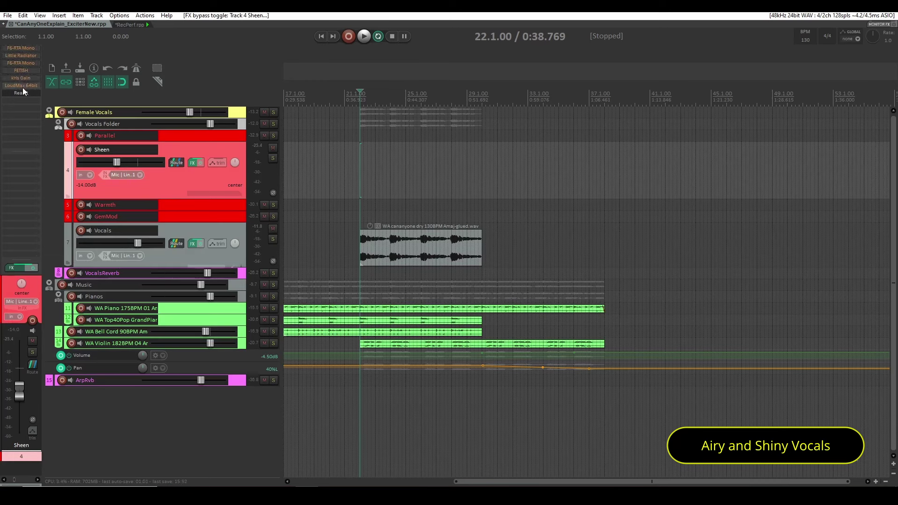
left_click(21, 92, "ctrl")
left_click(273, 158)
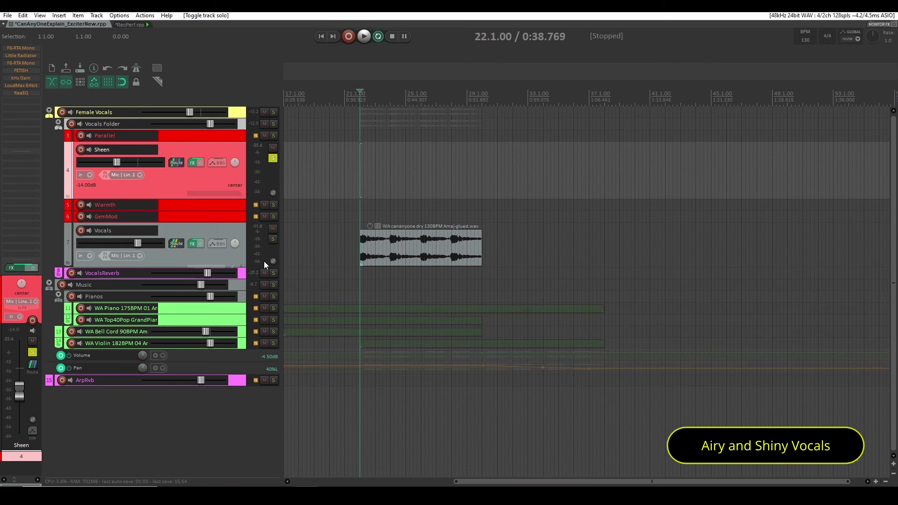
Step: Enable the first F6-RTA Mono on the Sheen track, check its high-pass filter settings and audition the result
left_click(21, 48, "ctrl")
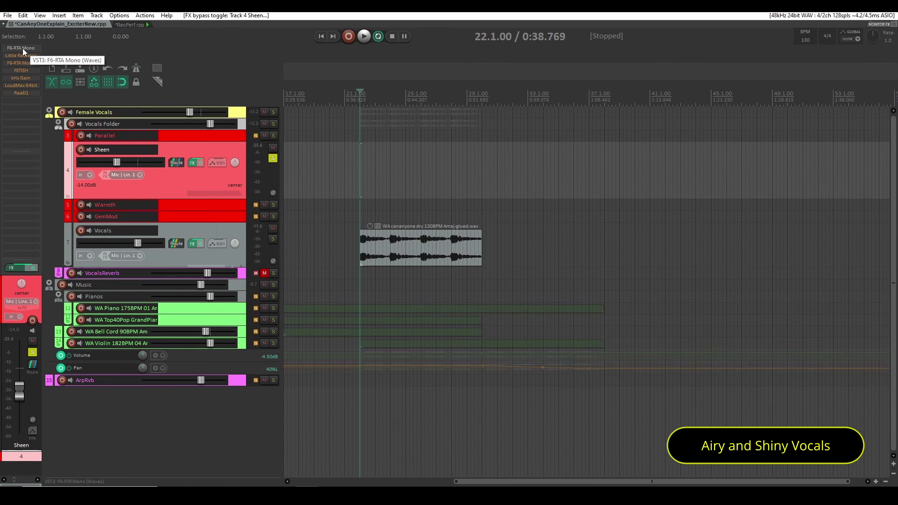
left_click(22, 48)
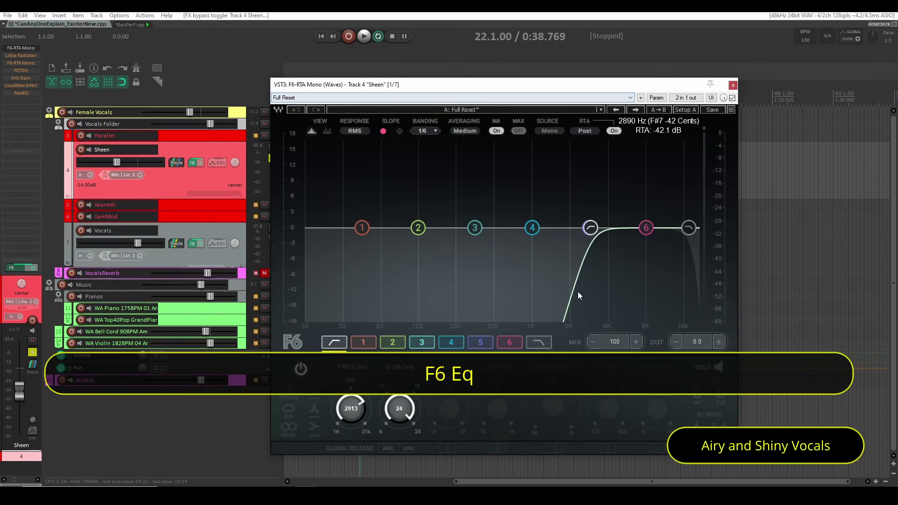
mouse_move(409, 409)
left_mouse_down()
mouse_move(409, 429)
mouse_move(409, 407)
left_mouse_up()
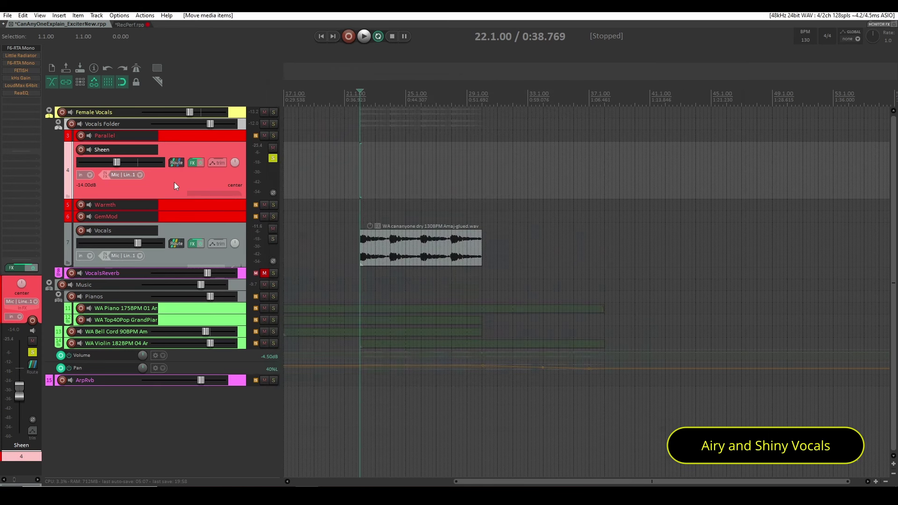
key("space")
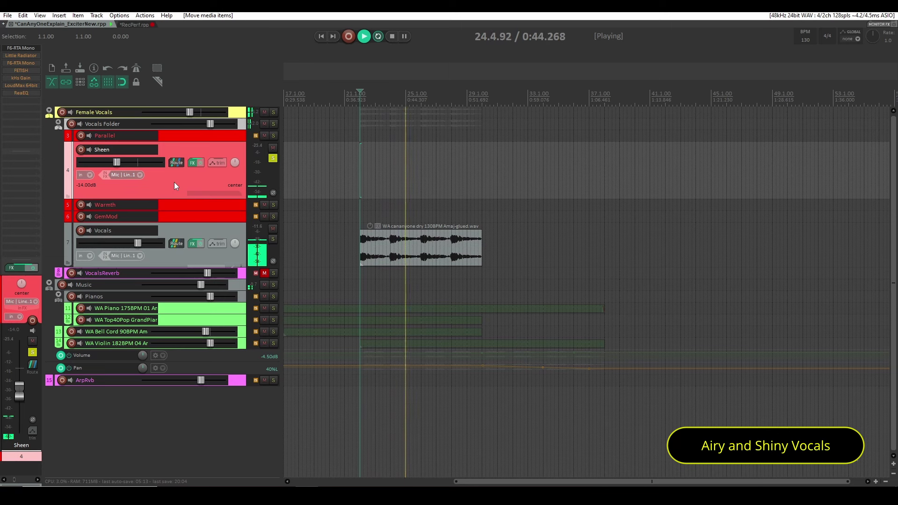
key("space")
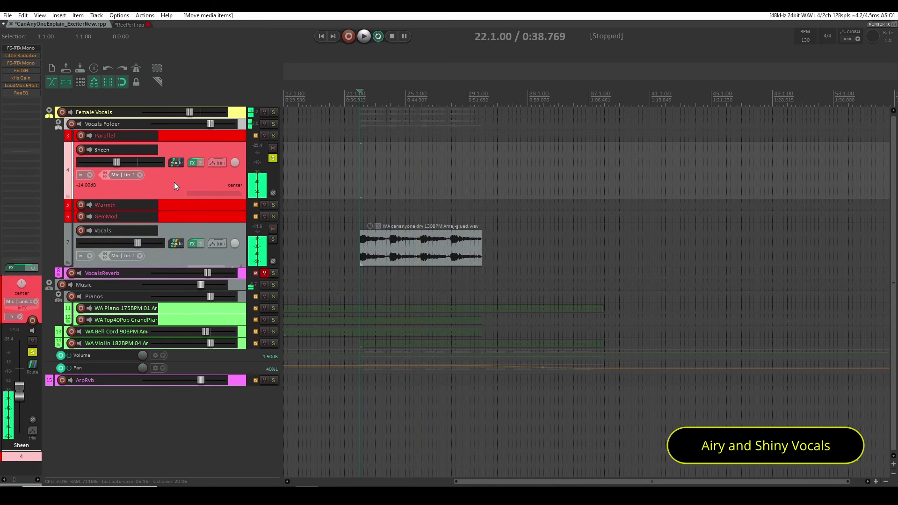
Step: Enable Little Radiator on the Sheen track, check its Heat and Mix settings and audition the distortion
left_click(32, 56, "shift")
left_click(30, 56)
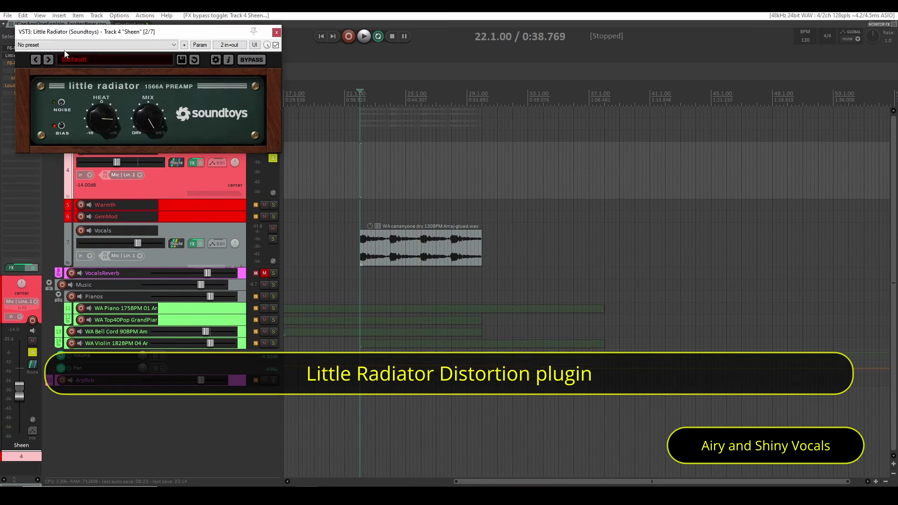
left_click_drag(128, 21, 501, 159)
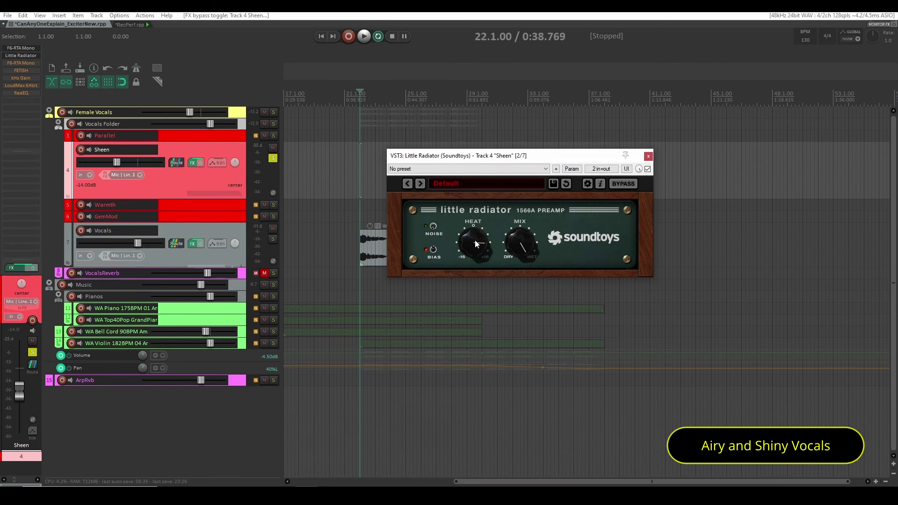
key("space")
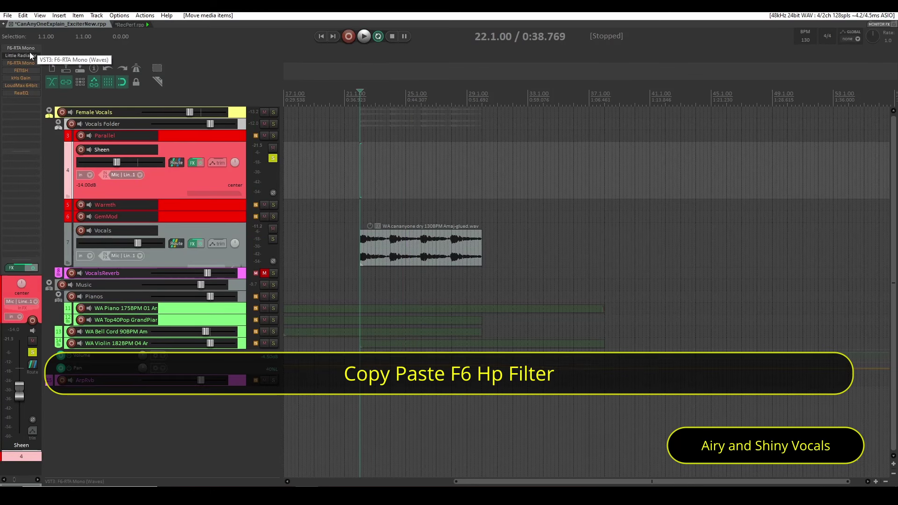
Step: Enable the second F6-RTA Mono on the Sheen track and display its high-pass filter settings
left_click(29, 63, "shift")
left_click(29, 62)
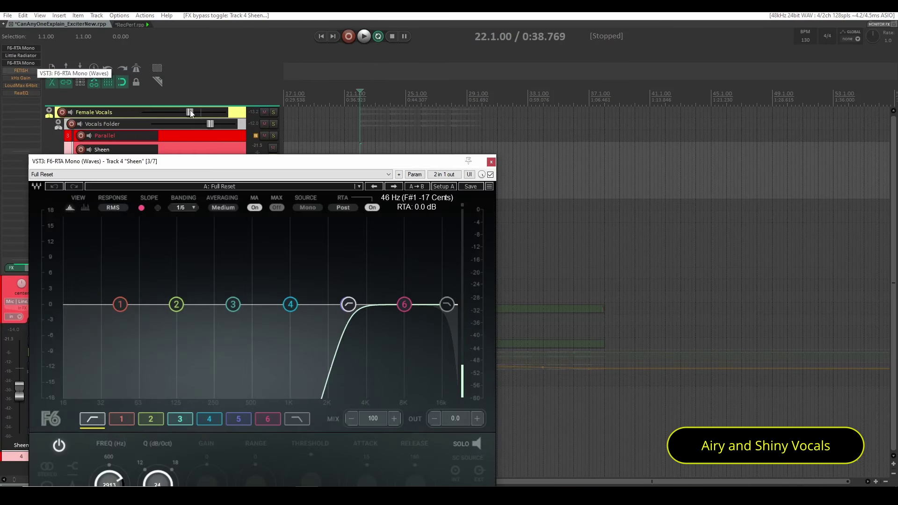
left_click_drag(457, 173, 728, 83)
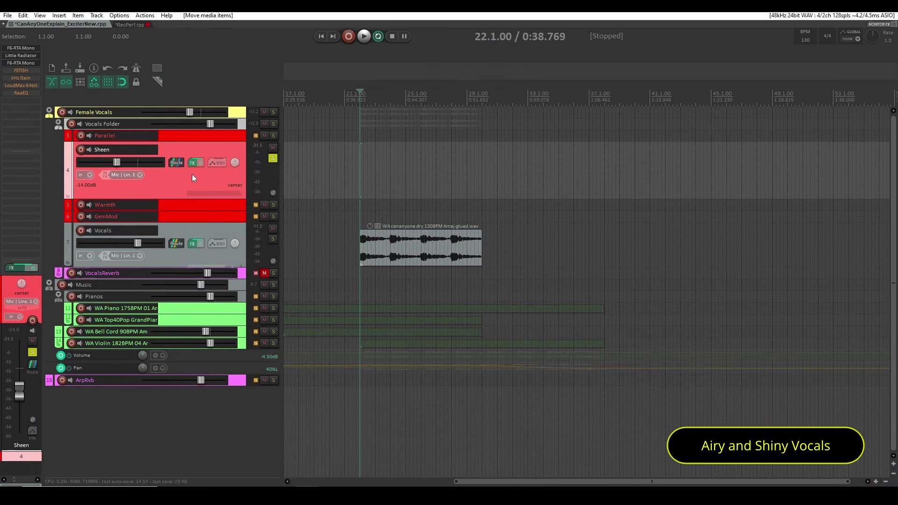
Step: Play the soloed Sheen track and compare the sound with and without the second F6-RTA Mono
key("space")
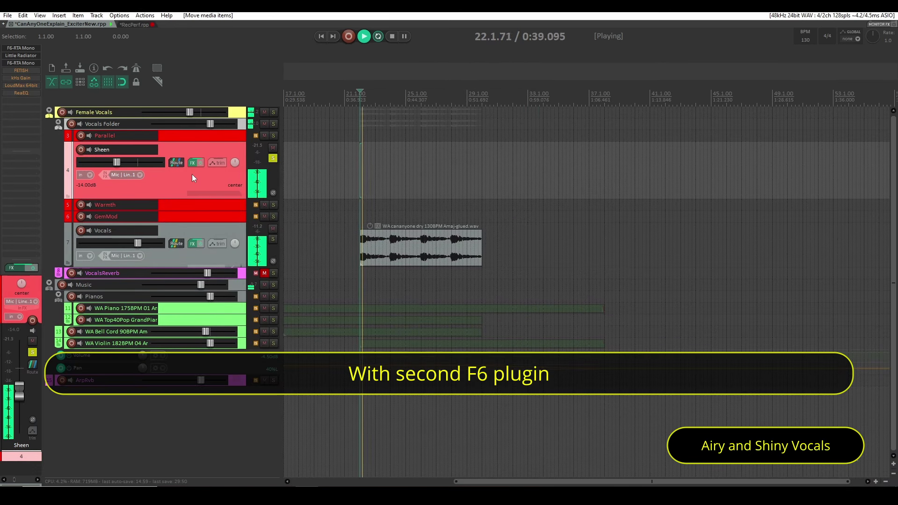
left_click(26, 61, "shift")
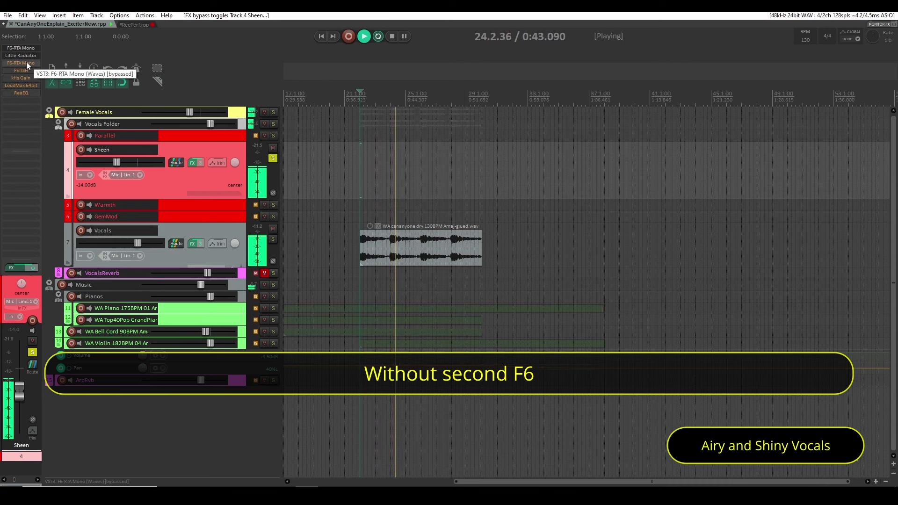
left_click(26, 62, "shift")
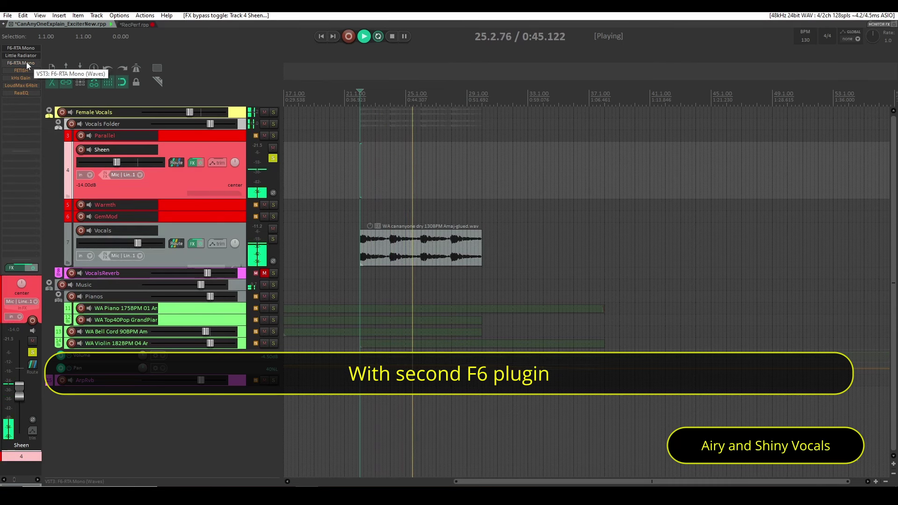
left_click(26, 62, "shift")
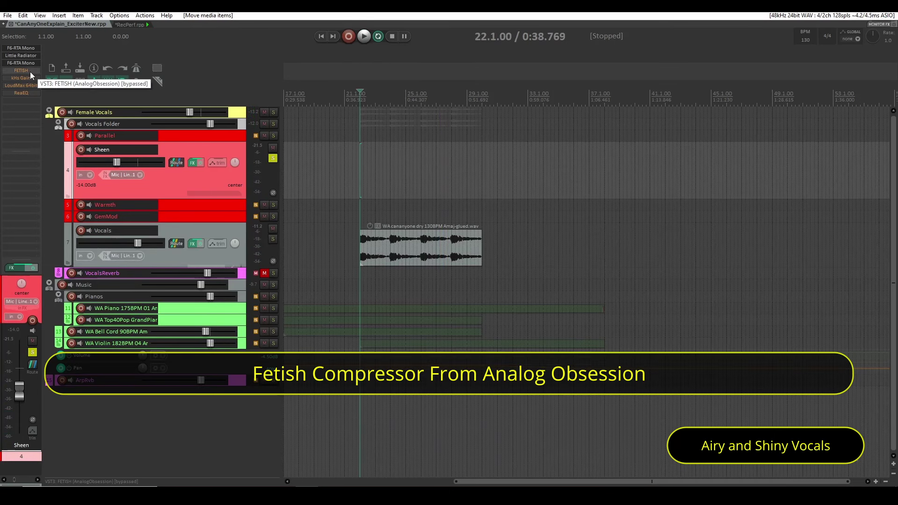
Step: Enable the FETISH compressor on the Sheen track and examine its ratio and attack settings
left_click(30, 71, "shift")
left_click(23, 72)
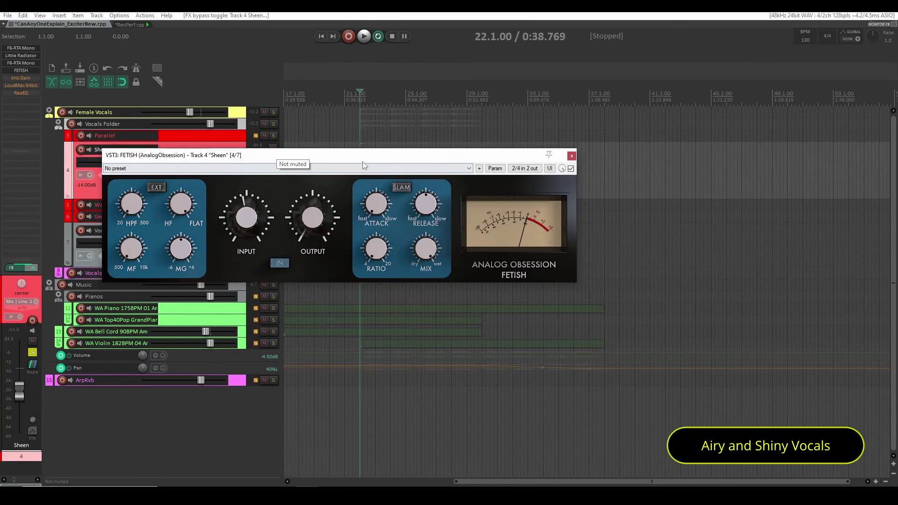
left_click_drag(368, 160, 423, 182)
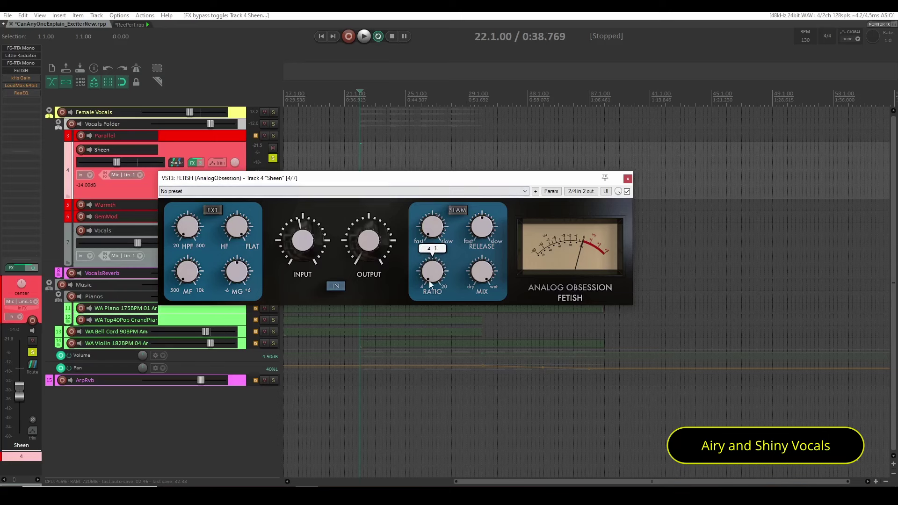
mouse_move(438, 236)
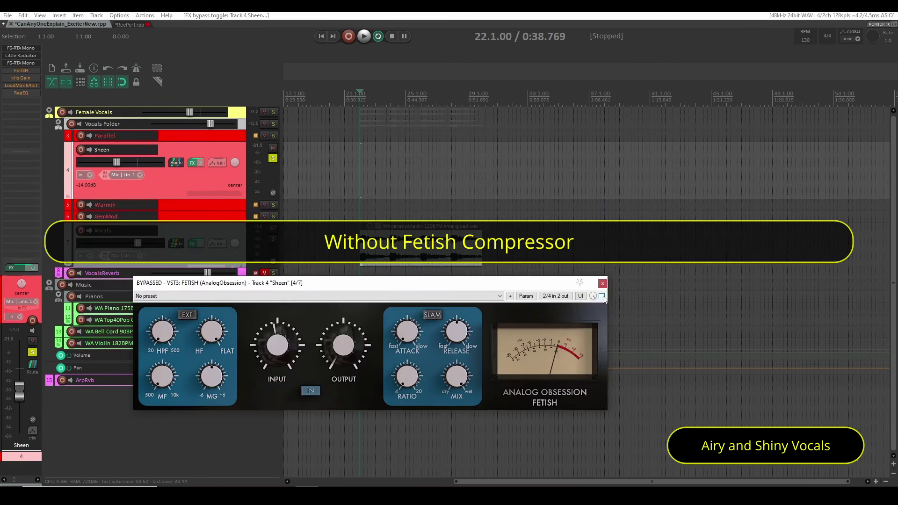
Step: Compare the Sheen track without and with the FETISH compressor during playback, leaving it active, and close its window
key("space")
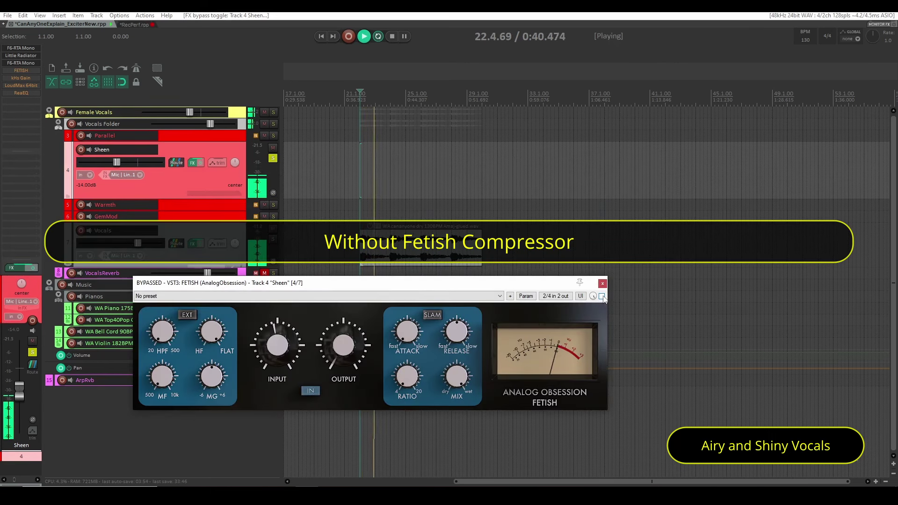
left_click(601, 296)
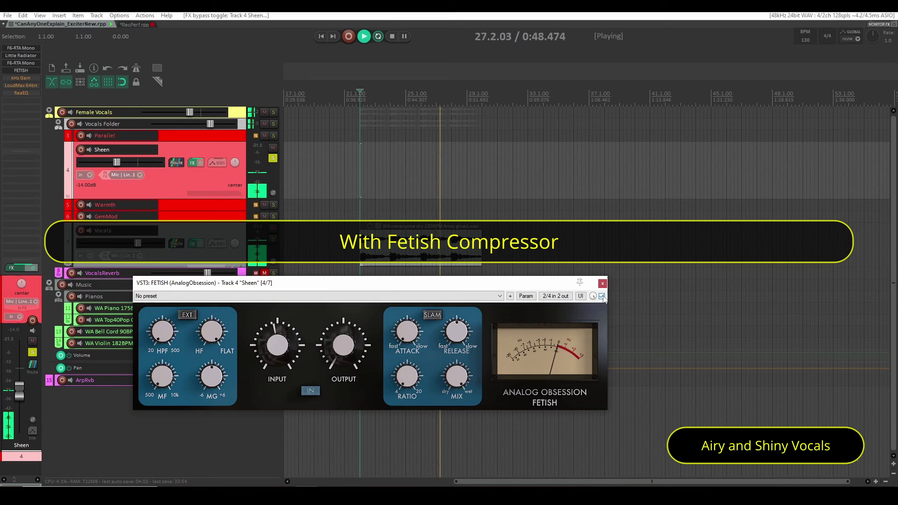
key("space")
key("space")
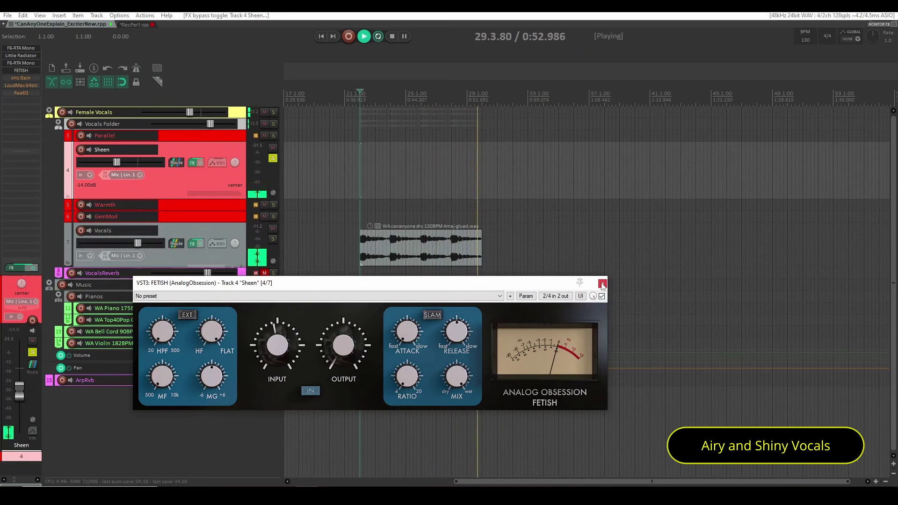
left_click(602, 284)
key("space")
Step: Enable kHs Gain and LoudMax on the Sheen track, viewing the settings of each plugin
left_click(29, 78)
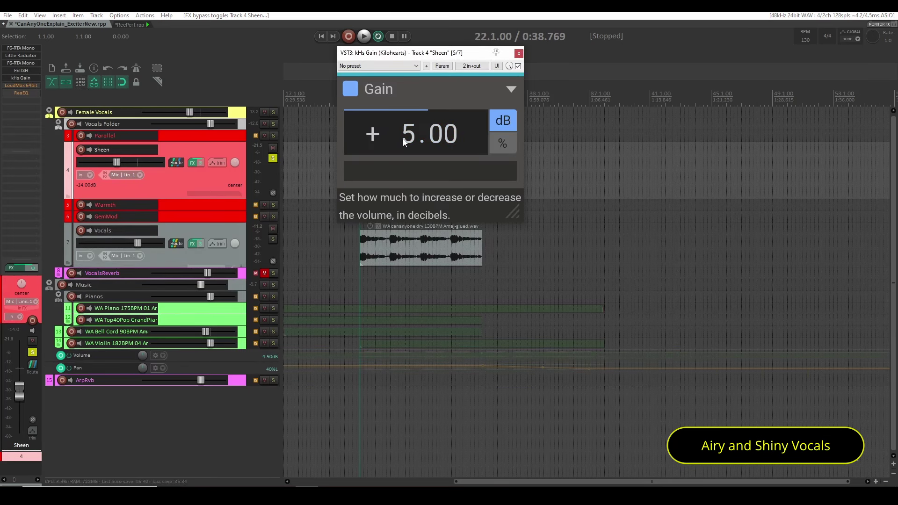
key("Escape")
left_click(33, 84, "shift")
left_click(33, 83)
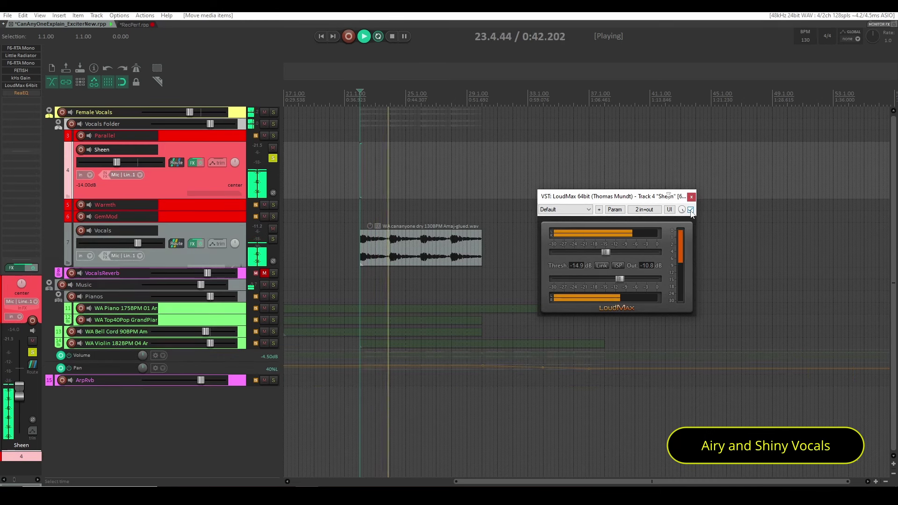
Step: Compare playback with LoudMax bypassed and active, leave it enabled, and close its window
left_click(690, 210)
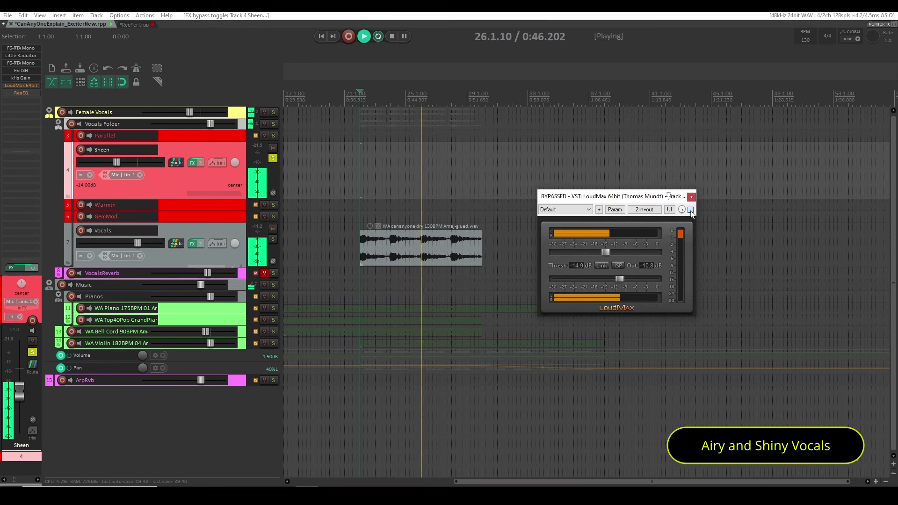
left_click(690, 210)
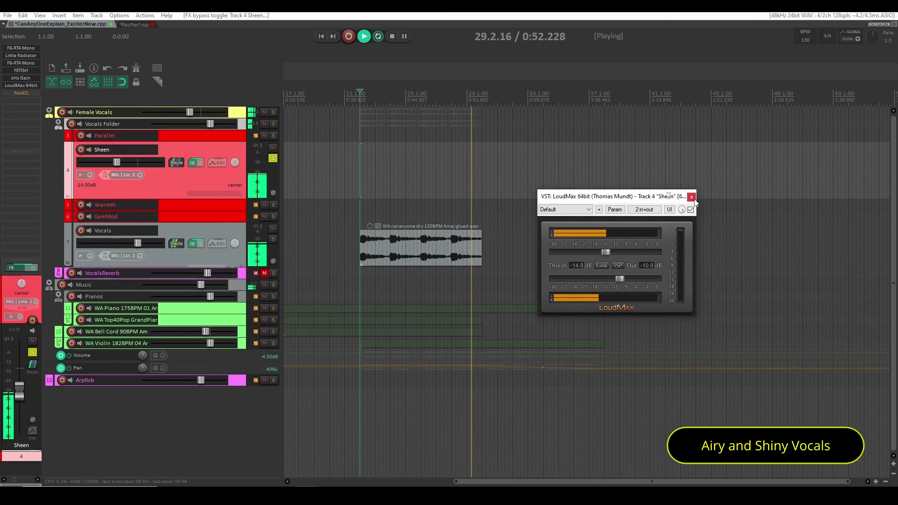
left_click(691, 196)
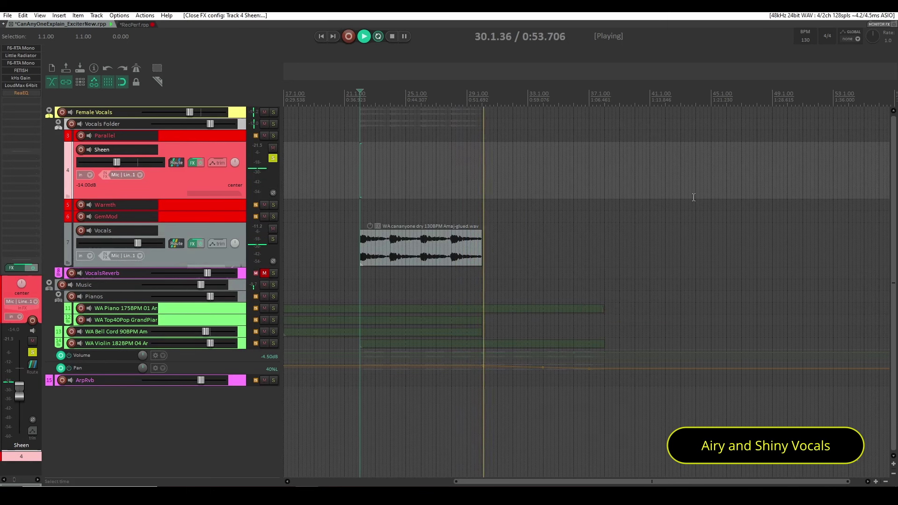
Step: Enable ReaEQ on the Sheen track and display its band-pass filter settings
left_click(28, 94)
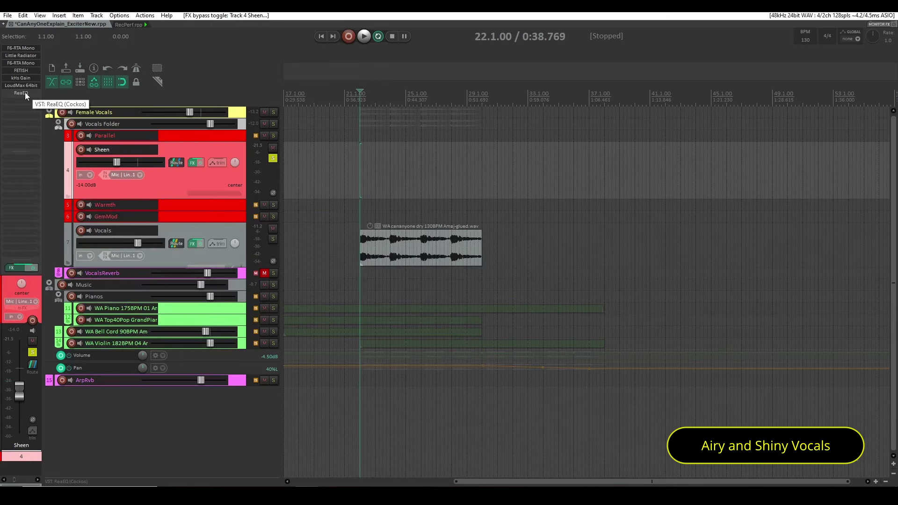
left_click(24, 92)
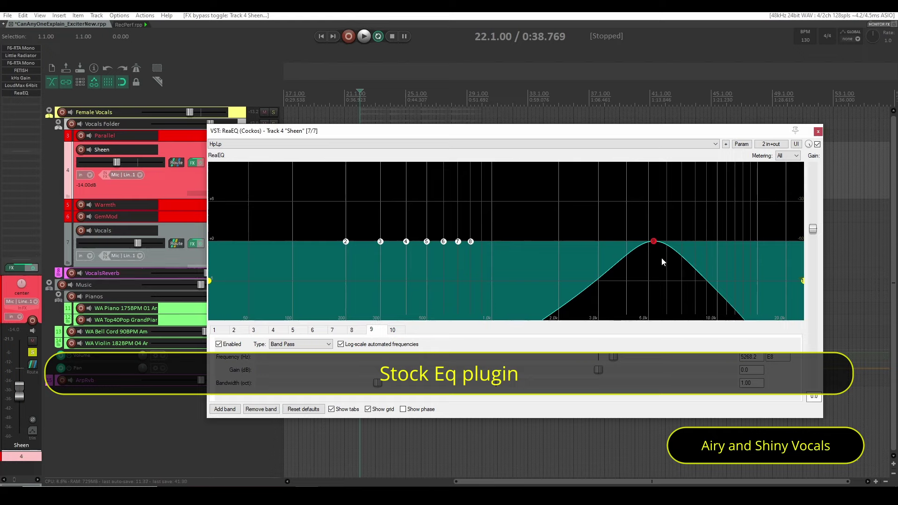
mouse_move(653, 245)
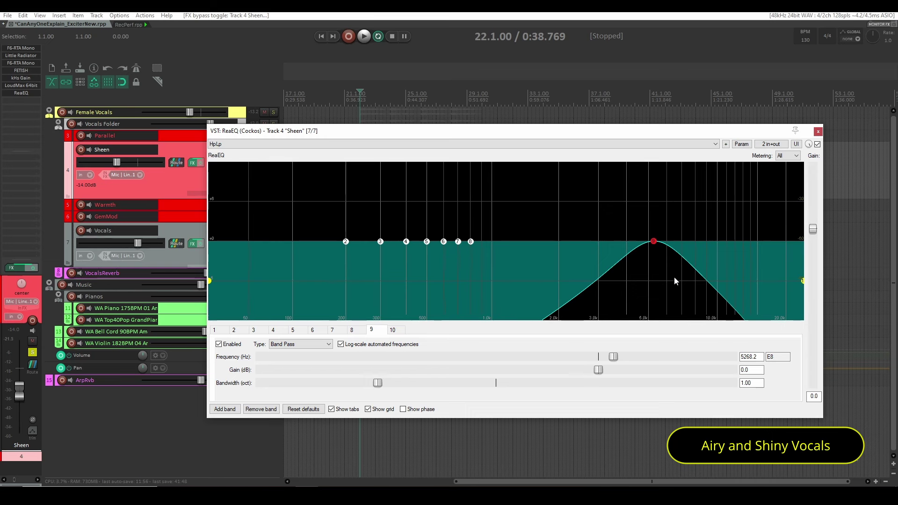
Step: Toggle the ReaEQ bypass during playback to compare the Sheen track without and with the band-pass filter, leaving it active
left_click(24, 93, "ctrl")
key("space")
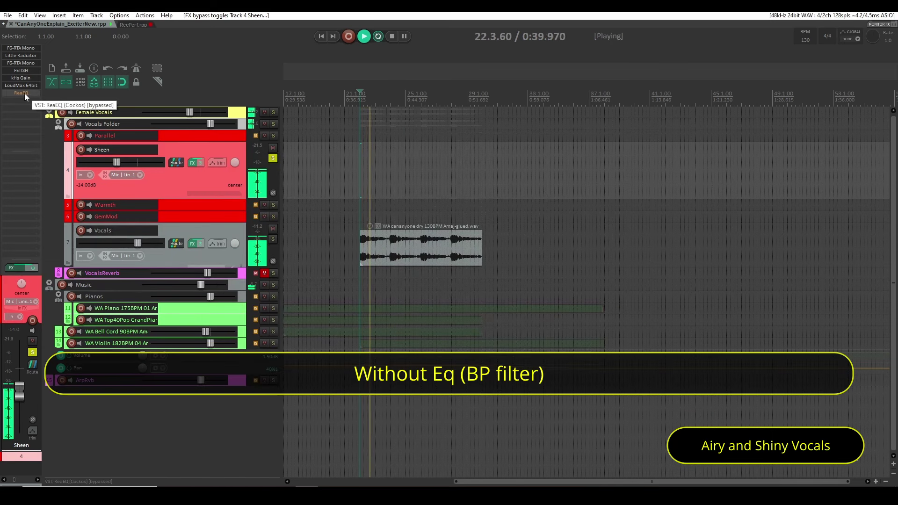
left_click(24, 93, "ctrl")
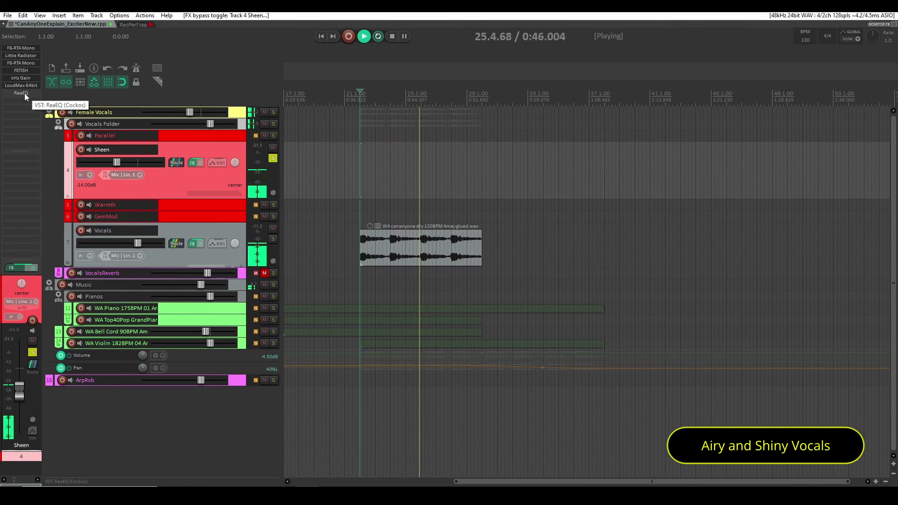
left_click(25, 94, "ctrl")
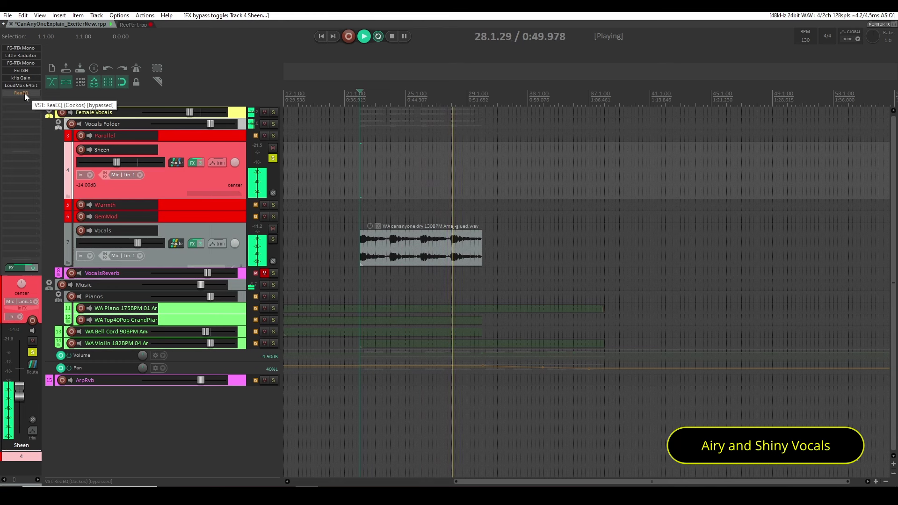
left_click(25, 93, "ctrl")
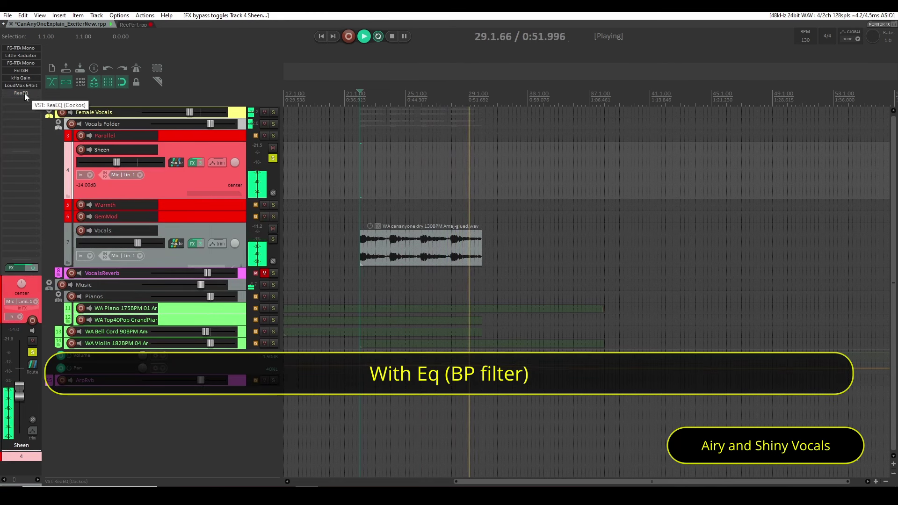
Step: Stop playback, unsolo the Sheen track, and lower its volume fader to -inf dB
key("space")
left_click(273, 158)
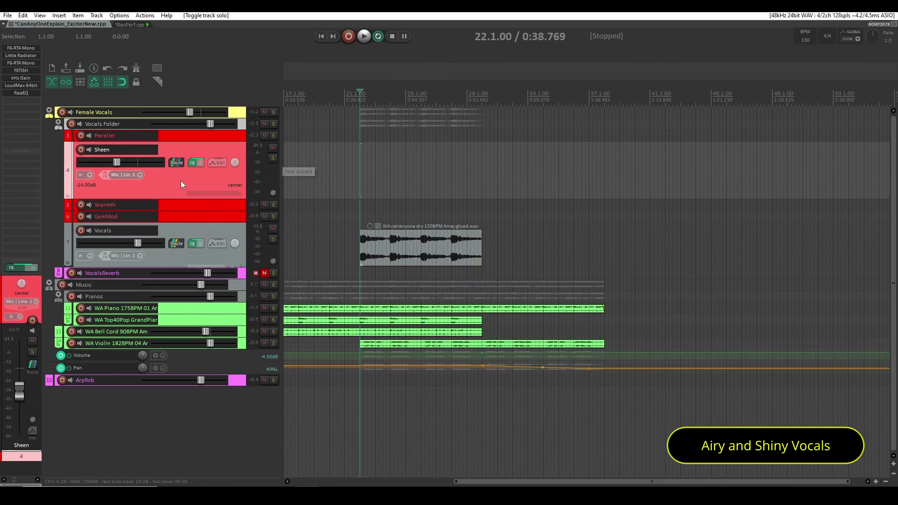
mouse_move(117, 164)
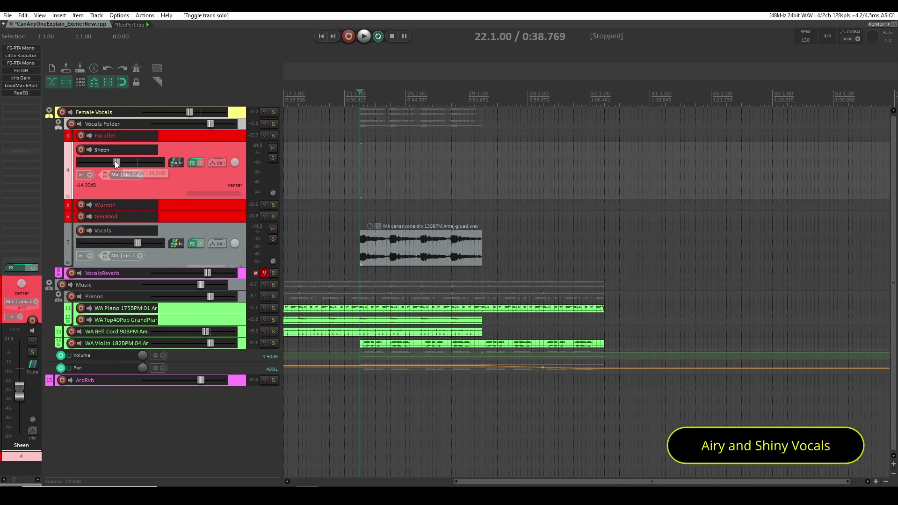
left_click_drag(116, 164, 71, 166)
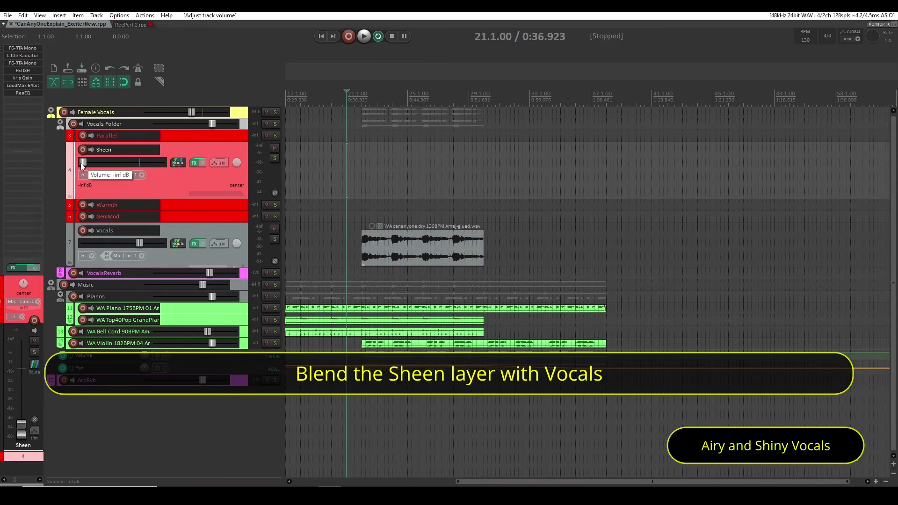
Step: Gradually raise the Sheen track's volume to about -13.6 dB during playback to blend it with the vocals, and stop playback
key("space")
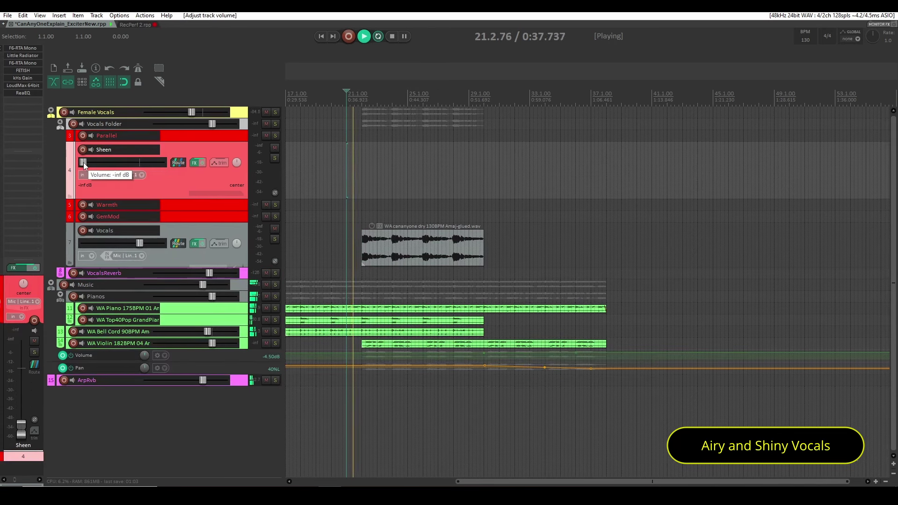
left_click_drag(84, 164, 99, 166)
left_click_drag(103, 167, 120, 170)
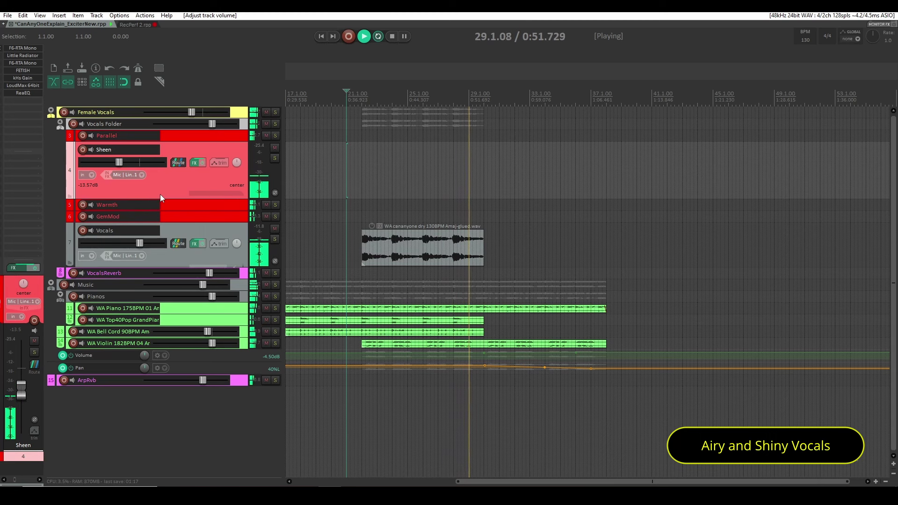
key("space")
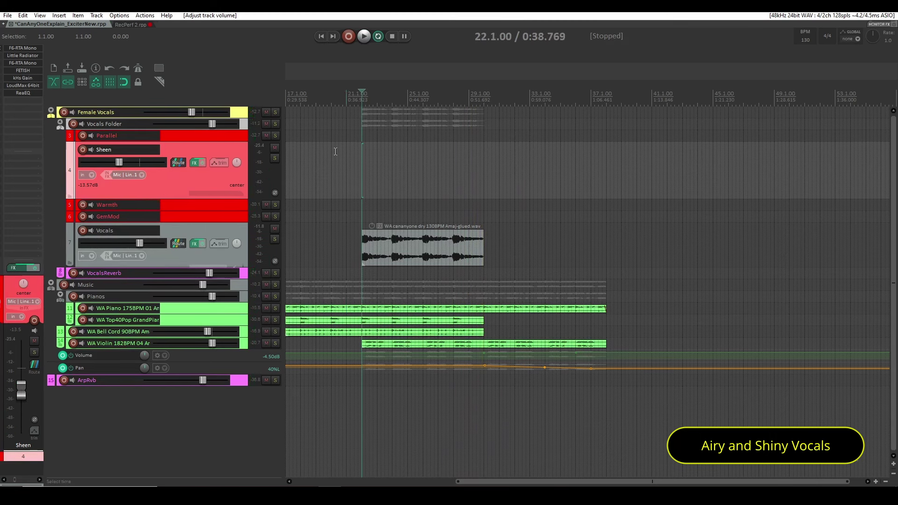
Step: Toggle the Sheen track's mute across playback passes to compare the mix without and with the layer, leaving it unmuted
left_click(275, 147)
key("space")
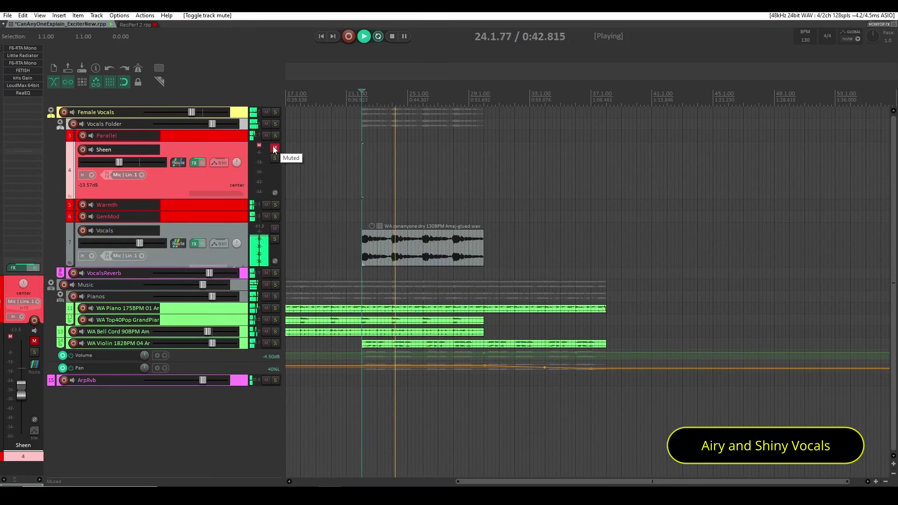
left_click(274, 148)
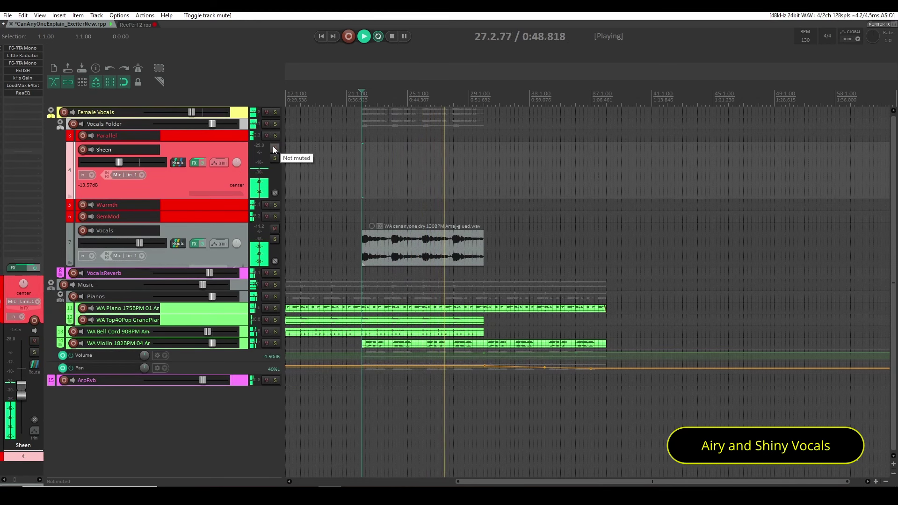
left_click(274, 148)
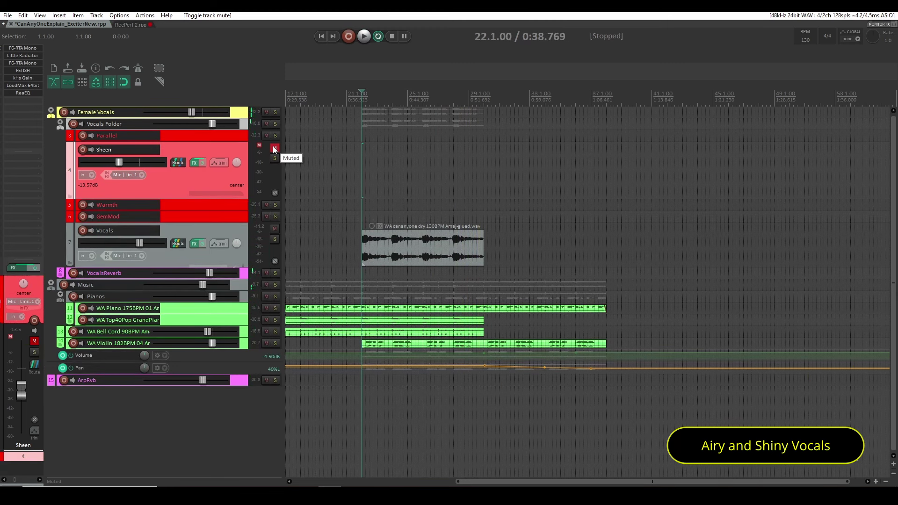
left_click(274, 148)
key("space")
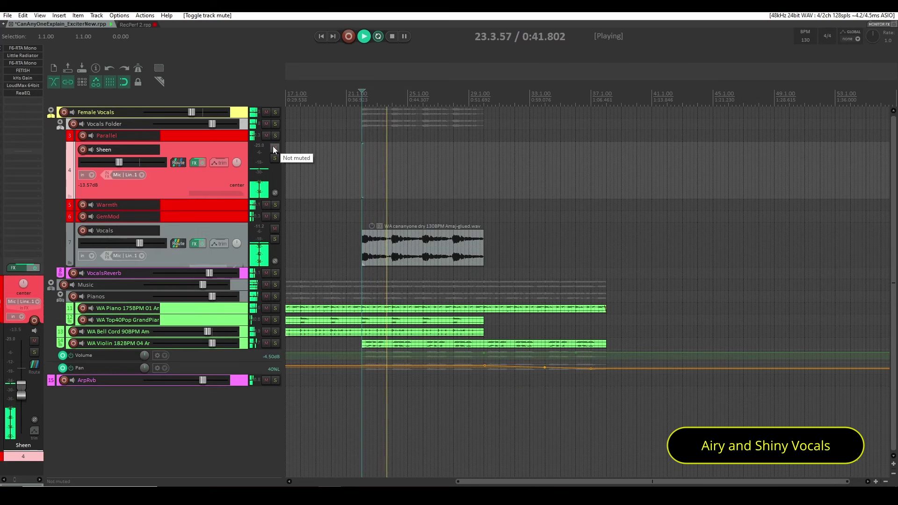
left_click(274, 148)
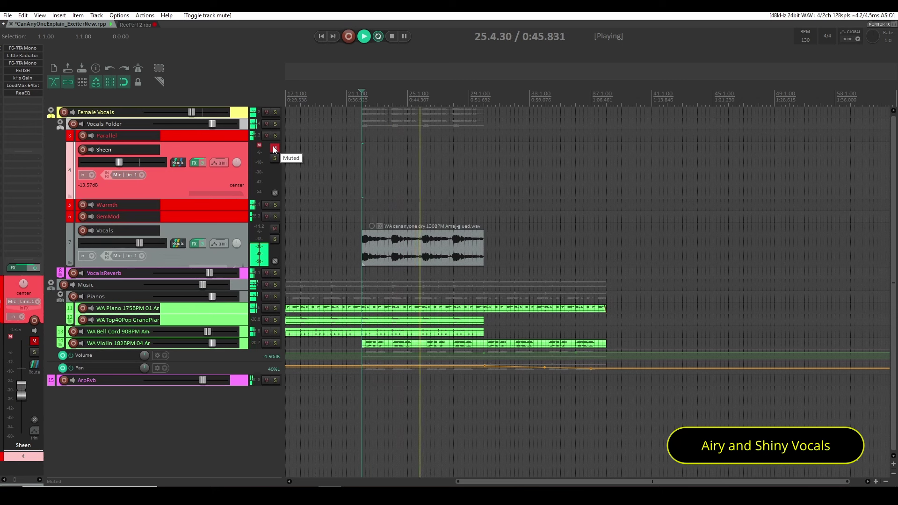
left_click(274, 148)
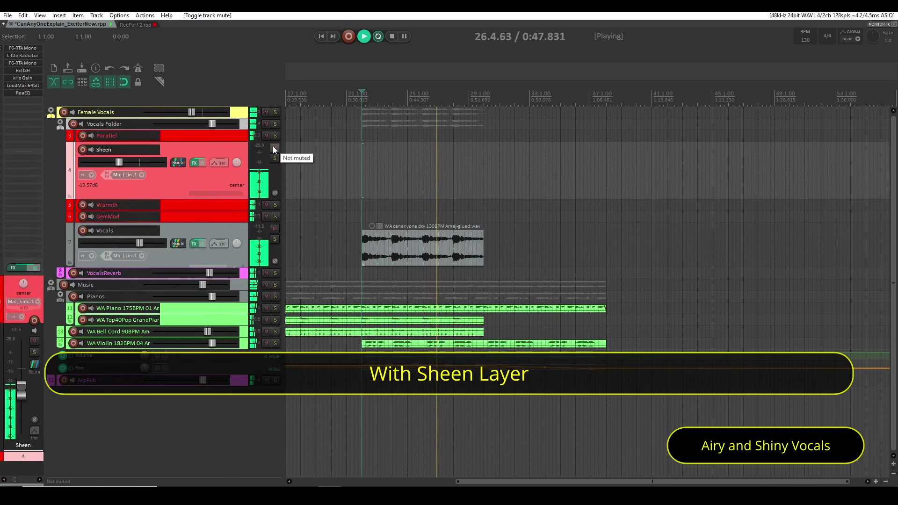